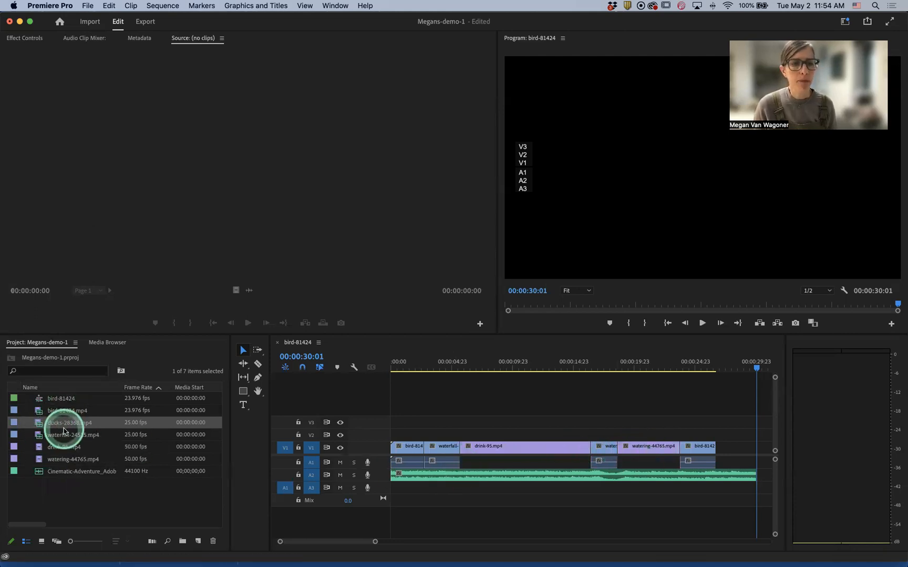
- Open ducks-28368.mp4 in the source monitor and play it to preview the footage
{"action": "mouse_move", "coordinate": [57, 427]}
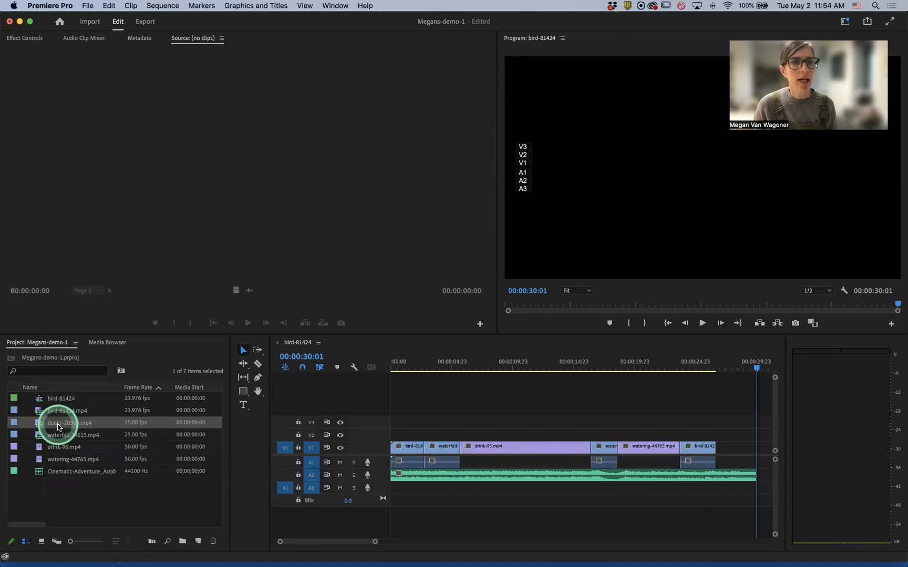
{"action": "left_click", "coordinate": [58, 423]}
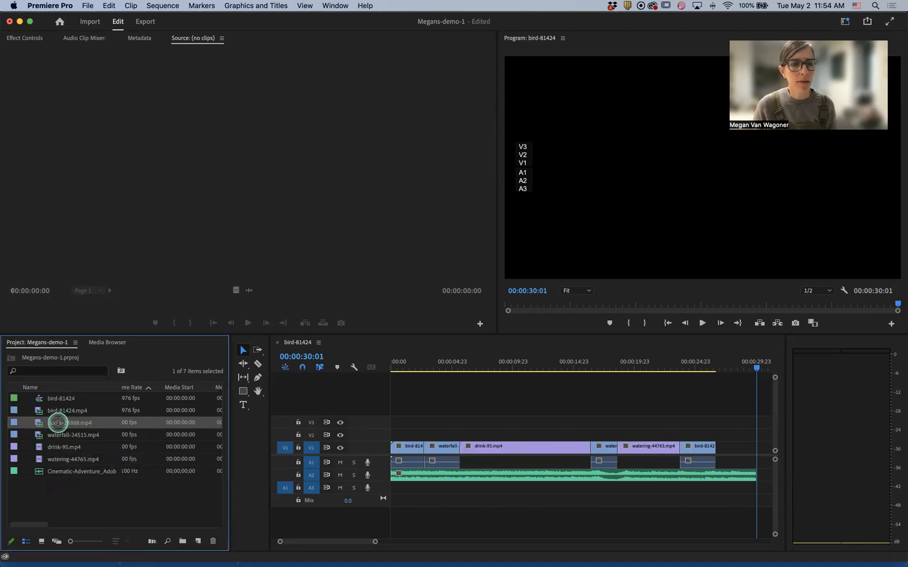
{"action": "double_click", "coordinate": [58, 423]}
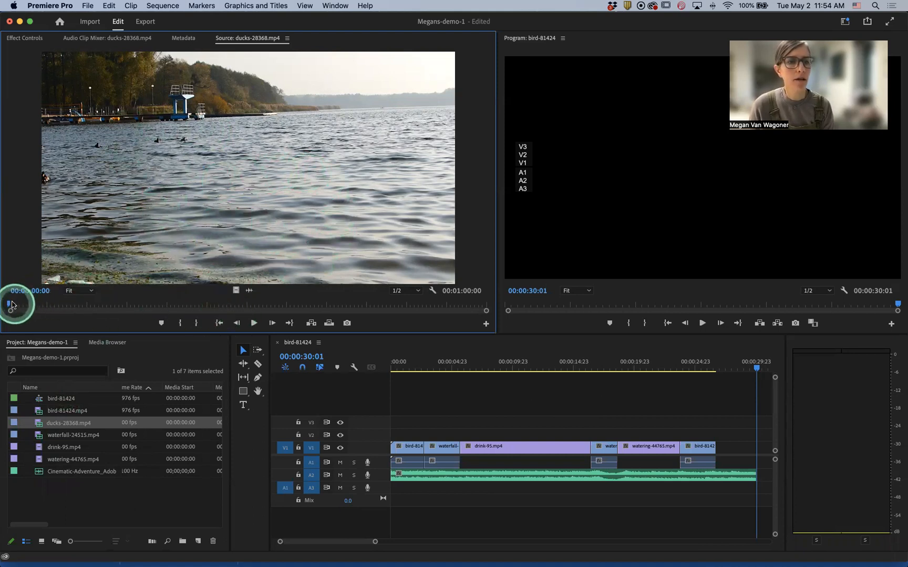
{"action": "left_click", "coordinate": [254, 323]}
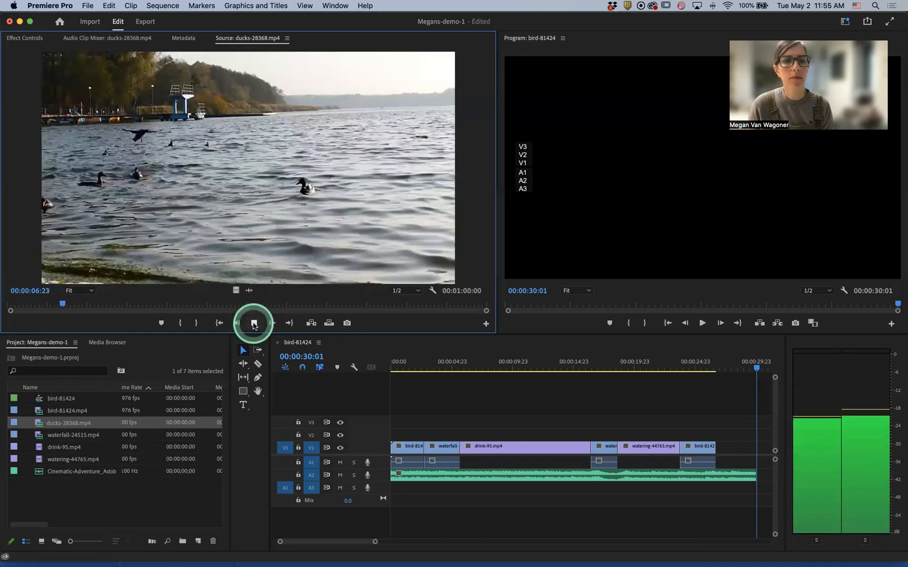
{"action": "left_click", "coordinate": [255, 325]}
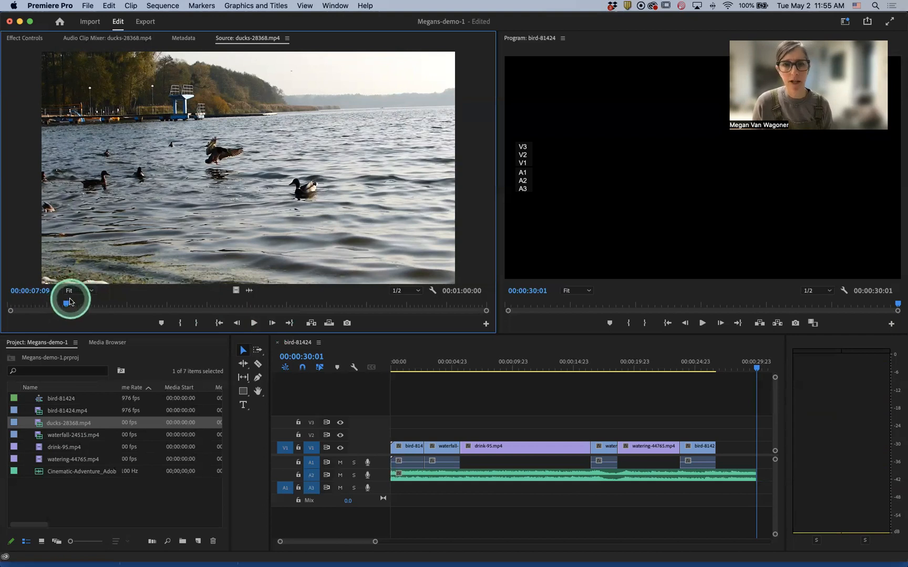
- Mark an in point at 00:00:29:17 and an out point about four seconds later on the ducks clip
{"action": "left_click_drag", "start_coordinate": [66, 306], "coordinate": [243, 314]}
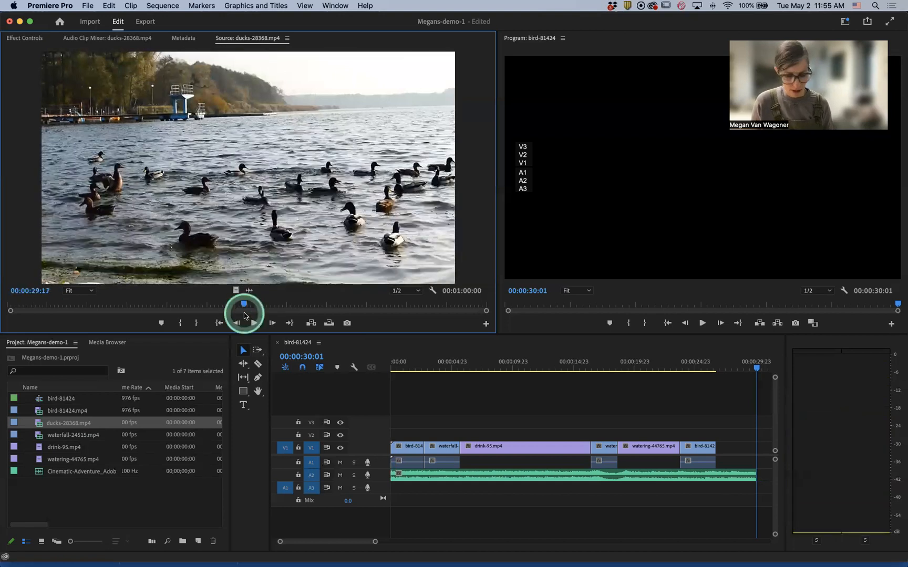
{"action": "key", "text": "i"}
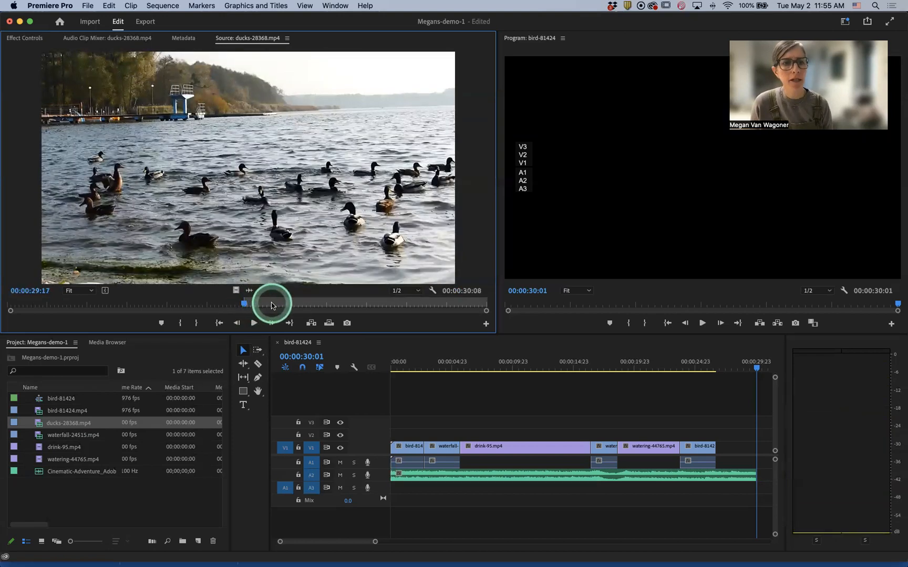
{"action": "left_click_drag", "start_coordinate": [272, 306], "coordinate": [277, 306]}
{"action": "key", "text": "o"}
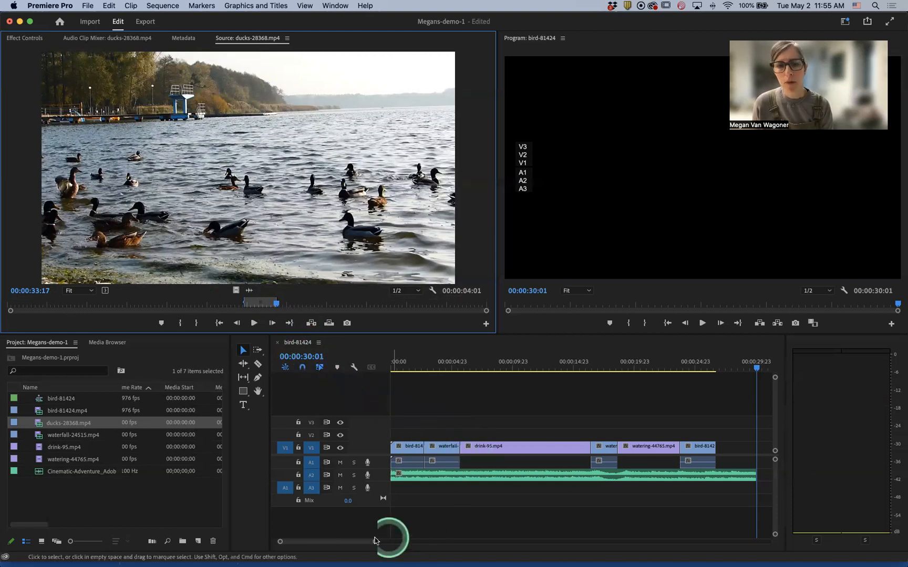
- Add the marked ducks segment to the end of the bird-81424 sequence after the last bird clip
{"action": "left_click_drag", "start_coordinate": [375, 543], "coordinate": [382, 541]}
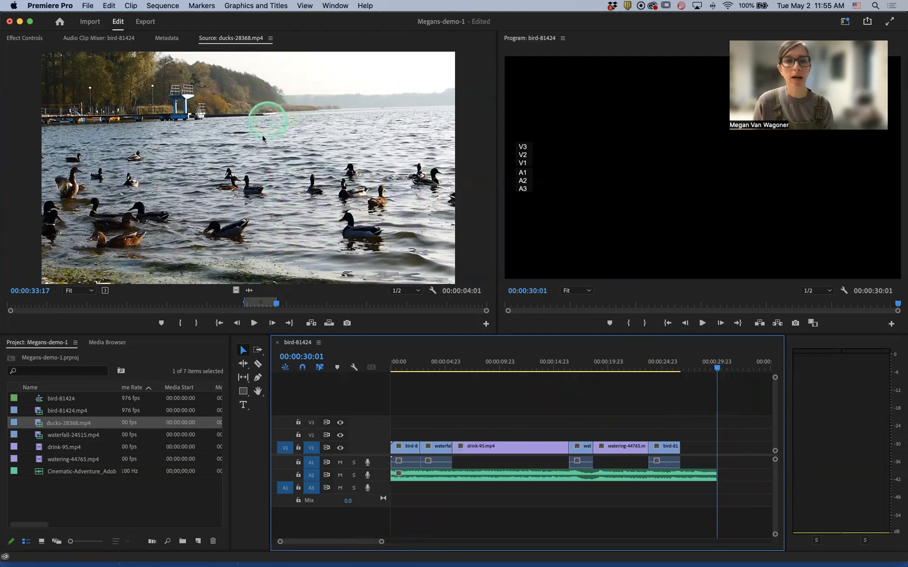
{"action": "left_click_drag", "start_coordinate": [263, 167], "coordinate": [685, 451]}
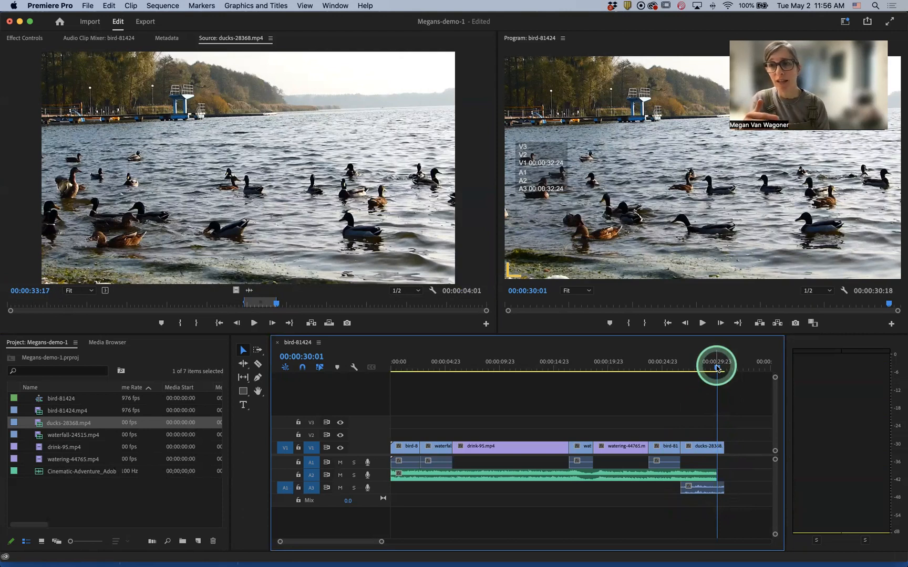
- Play back the end of the sequence from about 00:00:25:11 to review the new clip
{"action": "left_click_drag", "start_coordinate": [717, 368], "coordinate": [666, 369]}
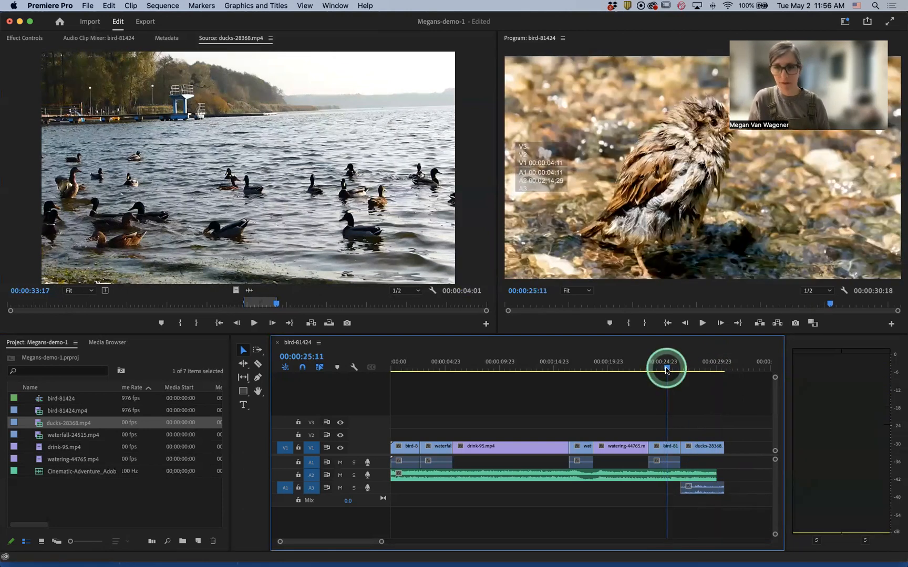
{"action": "key", "text": "space"}
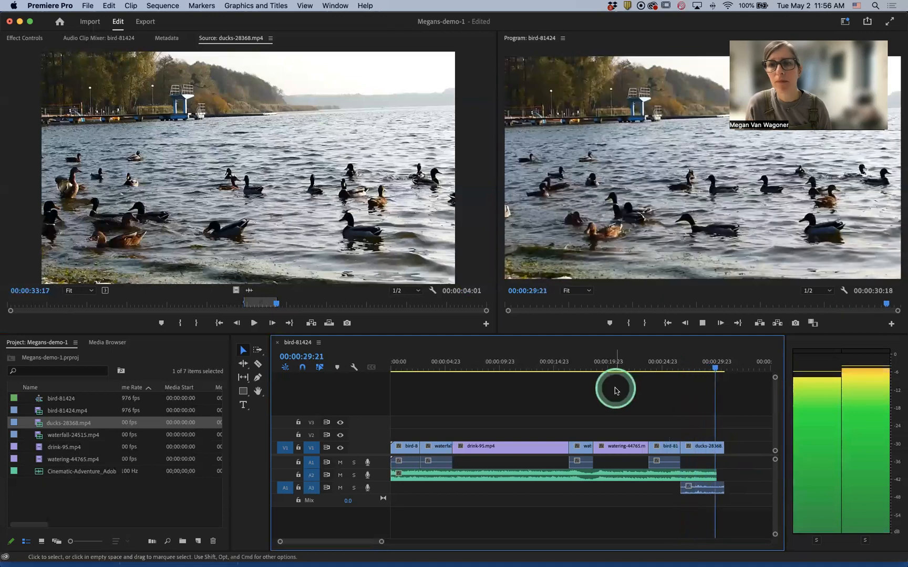
{"action": "key", "text": "space"}
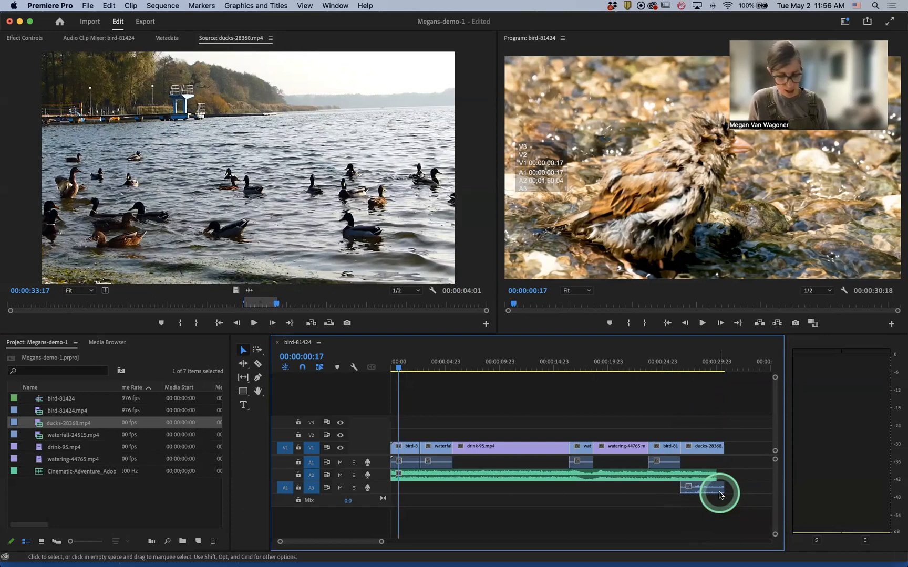
- Delete the ducks clip's audio from track A3
{"action": "left_click", "coordinate": [701, 490]}
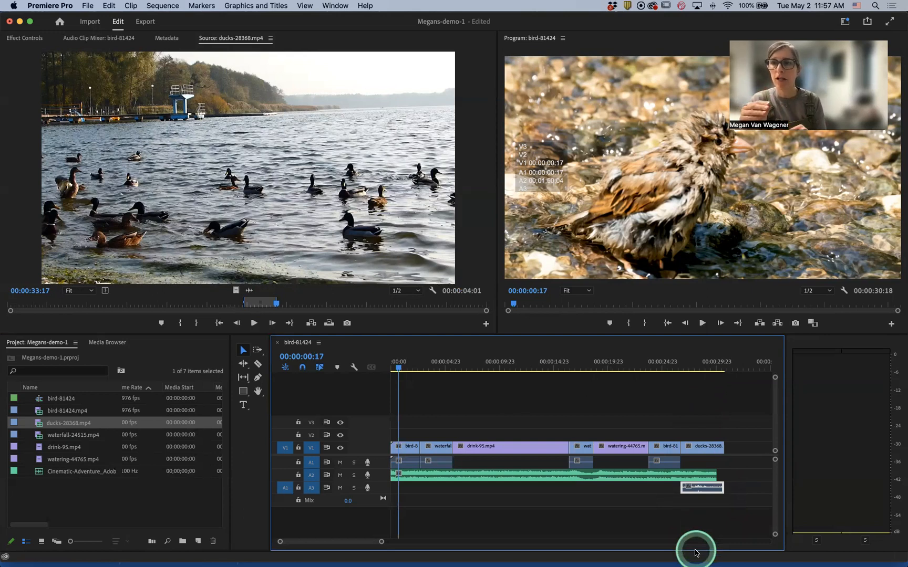
{"action": "left_click", "coordinate": [715, 522]}
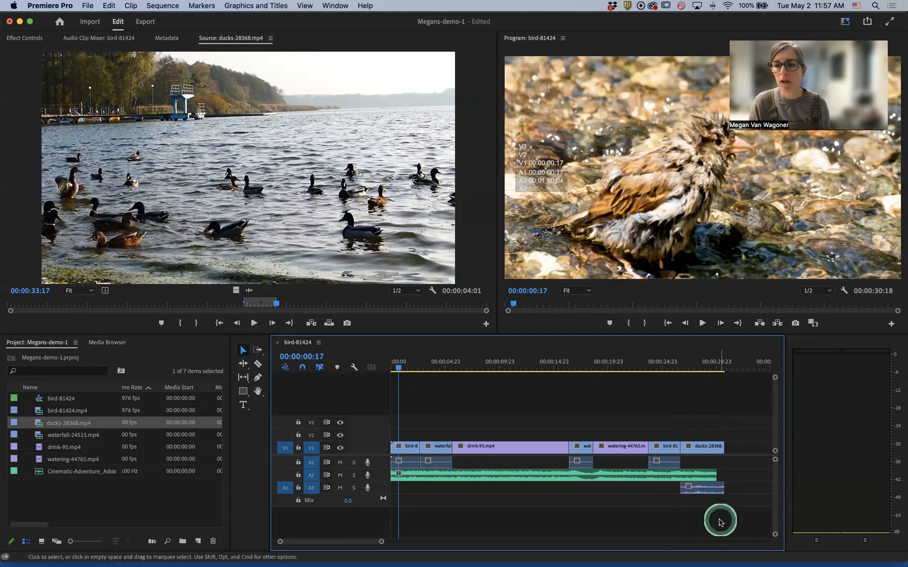
{"action": "left_click", "coordinate": [710, 448]}
{"action": "left_click", "coordinate": [701, 488]}
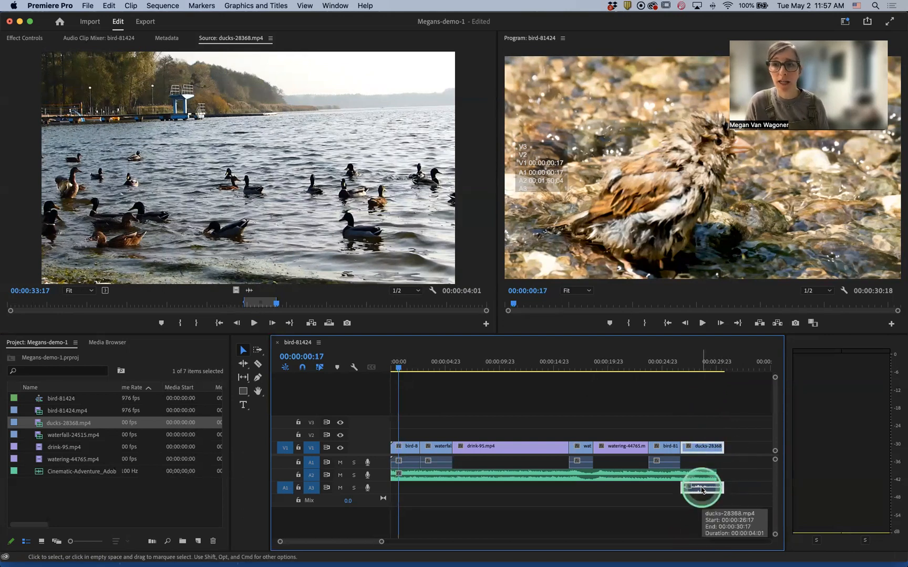
{"action": "left_click", "coordinate": [588, 501]}
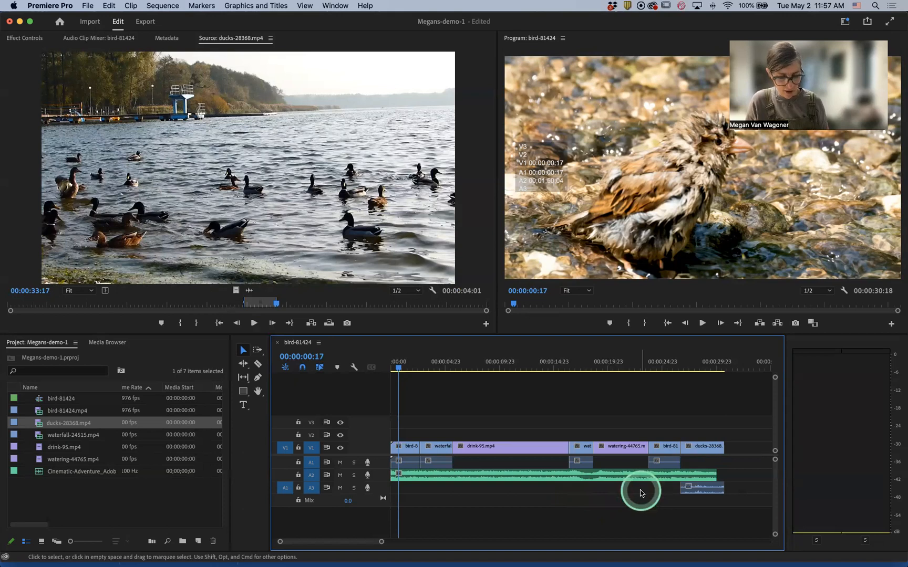
{"action": "left_click", "coordinate": [703, 488]}
{"action": "mouse_move", "coordinate": [638, 560]}
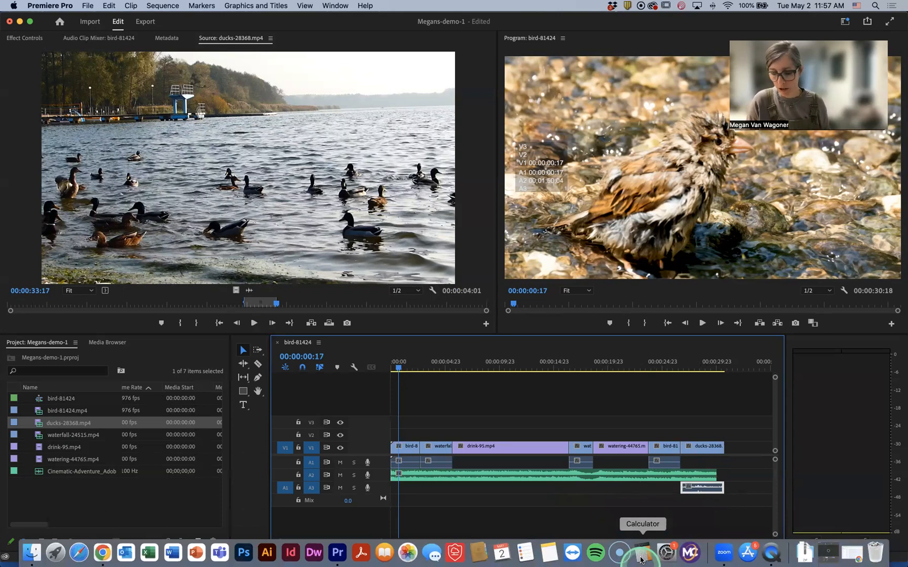
{"action": "key", "text": "Delete"}
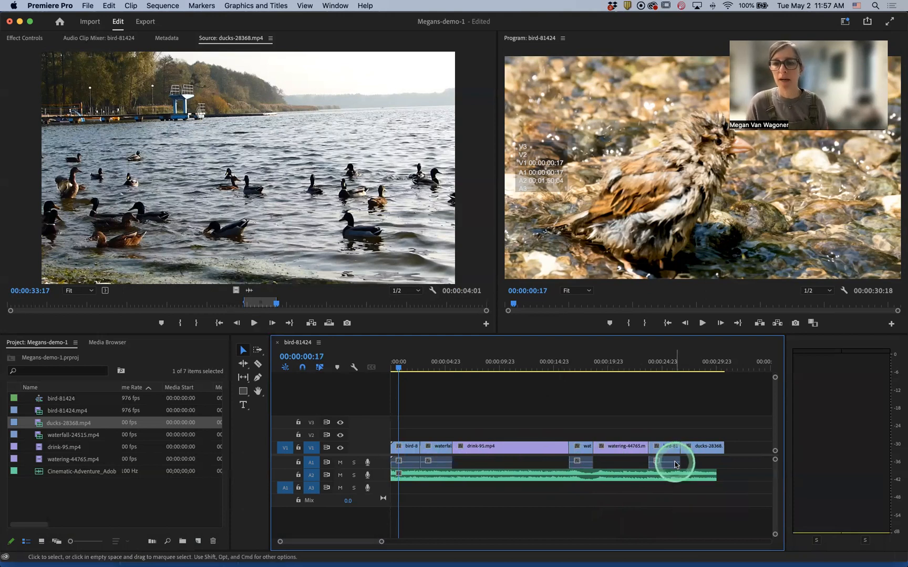
- Zoom out the timeline and move the bird-81424 audio clip on A1 toward the sequence start
{"action": "key", "text": "minus"}
{"action": "left_click", "coordinate": [634, 463]}
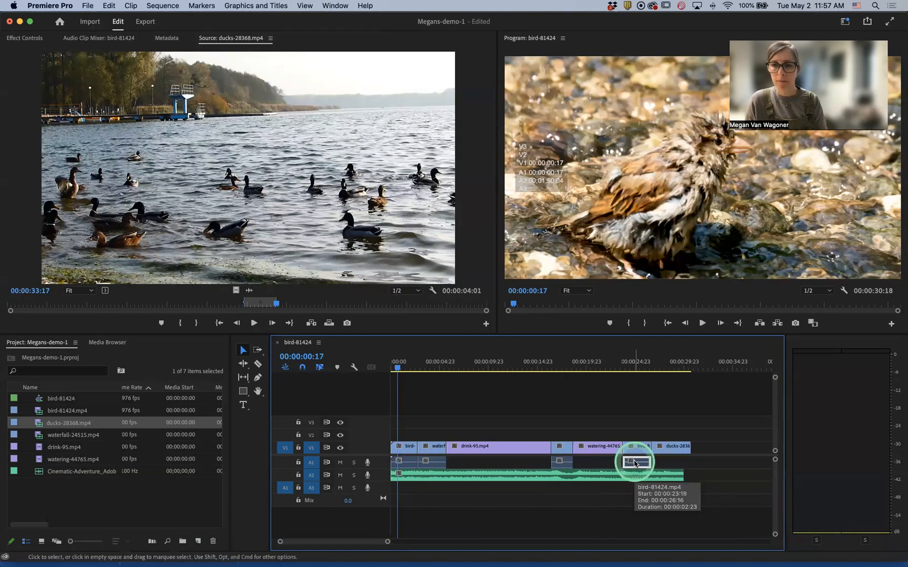
{"action": "left_click_drag", "start_coordinate": [635, 463], "coordinate": [408, 464]}
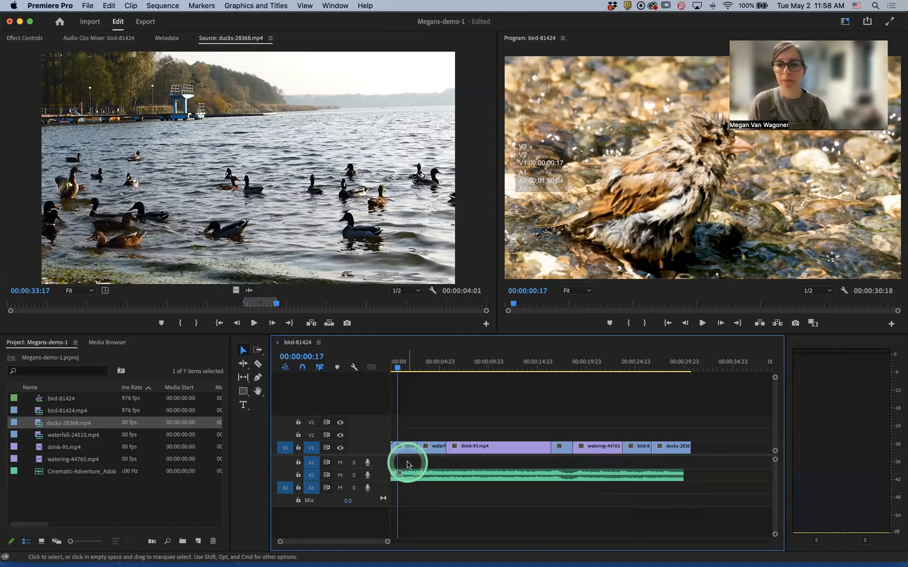
- Delete the ducks video clip from the end of V1
{"action": "left_click", "coordinate": [650, 480]}
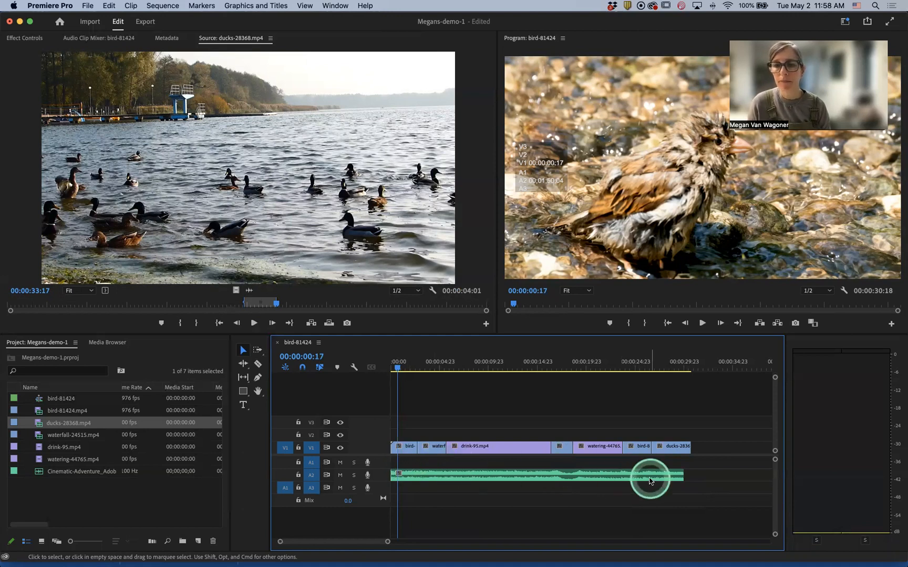
{"action": "left_click", "coordinate": [668, 450]}
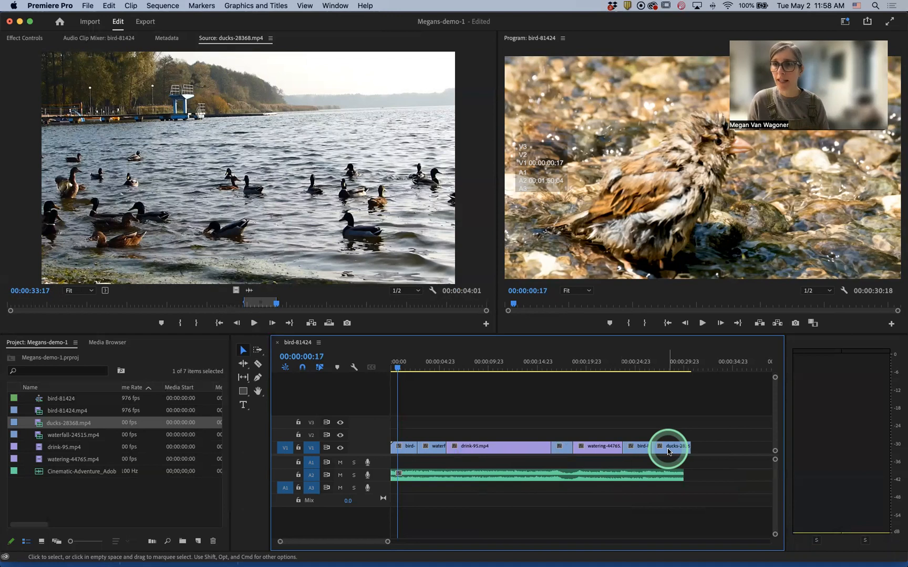
{"action": "key", "text": "Delete"}
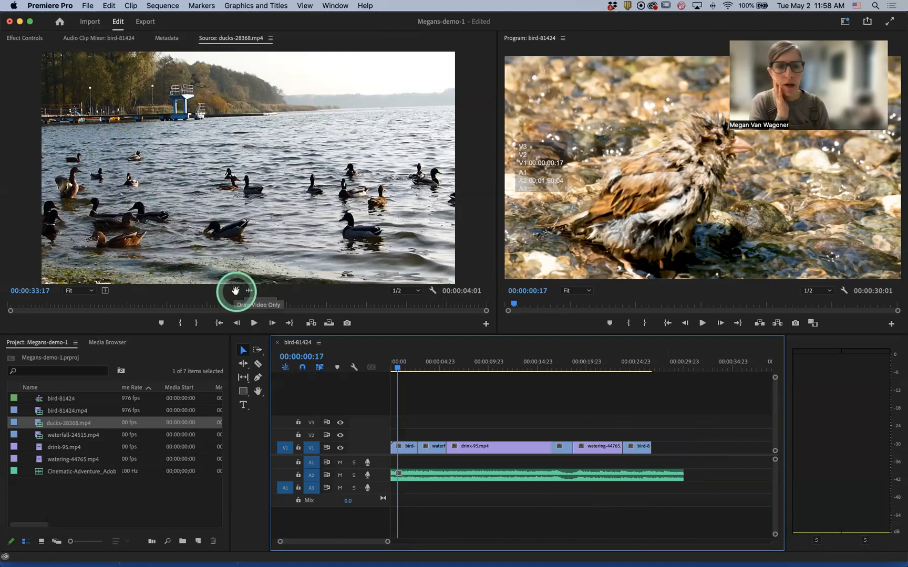
- Add only the video of the marked ducks segment to the end of V1
{"action": "mouse_move", "coordinate": [235, 290]}
{"action": "left_mouse_down"}
{"action": "mouse_move", "coordinate": [236, 298]}
{"action": "mouse_move", "coordinate": [235, 291]}
{"action": "left_mouse_up"}
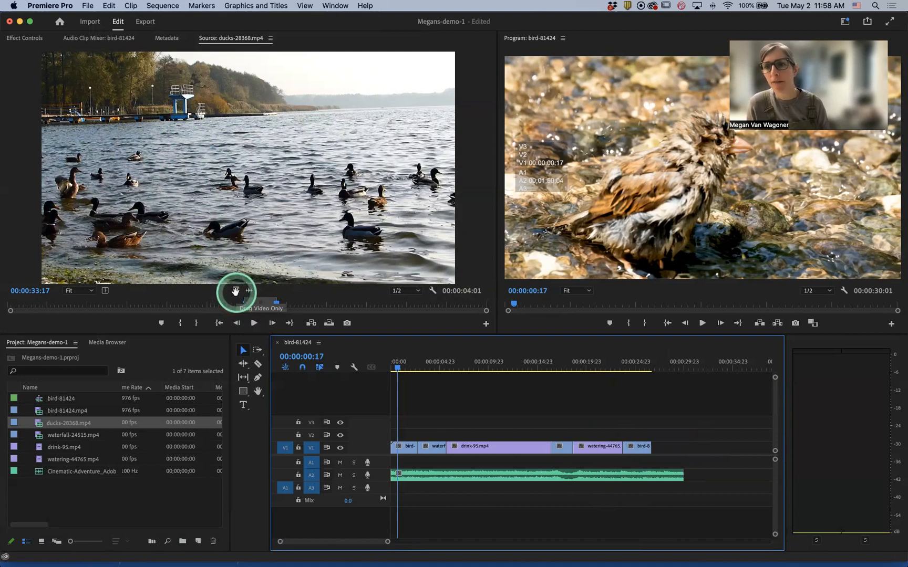
{"action": "scroll", "coordinate": [235, 292], "scroll_direction": "down", "scroll_amount": 2}
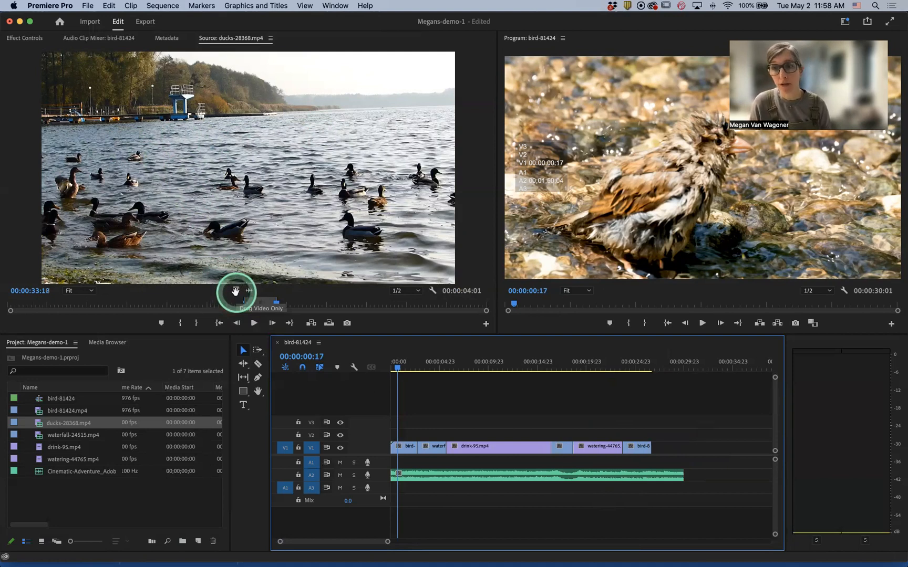
{"action": "left_click_drag", "start_coordinate": [236, 294], "coordinate": [653, 448]}
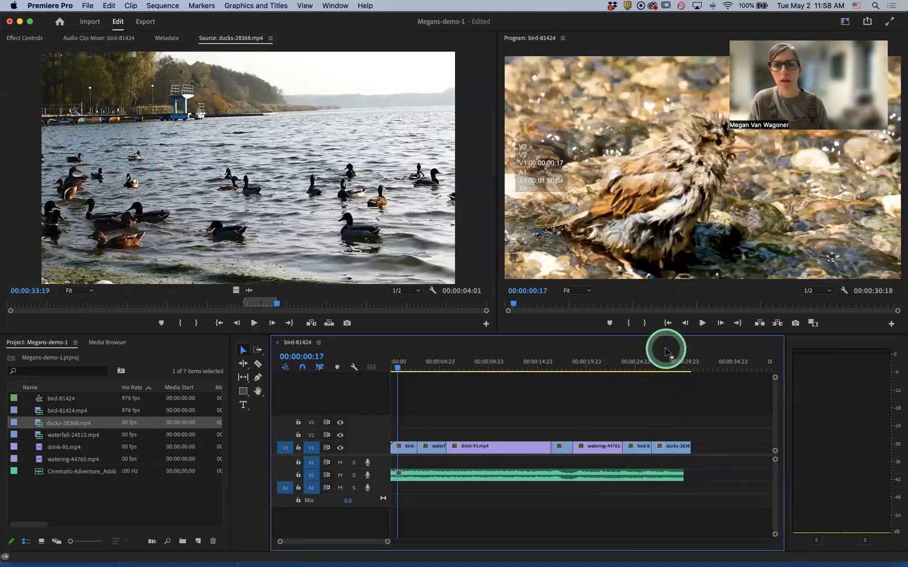
- Play back the end of the sequence from about 00:00:25:15
{"action": "left_click", "coordinate": [665, 369]}
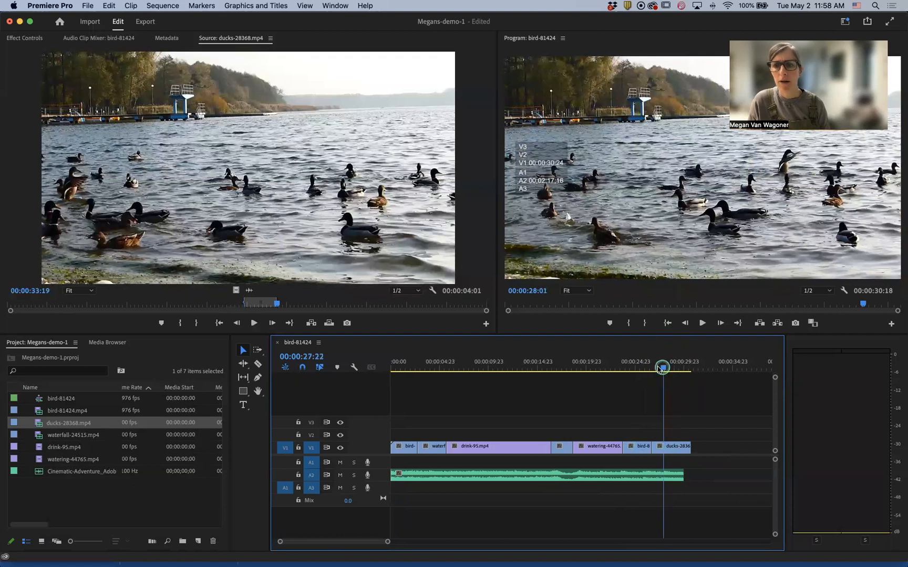
{"action": "left_click", "coordinate": [655, 368]}
{"action": "left_click", "coordinate": [642, 369]}
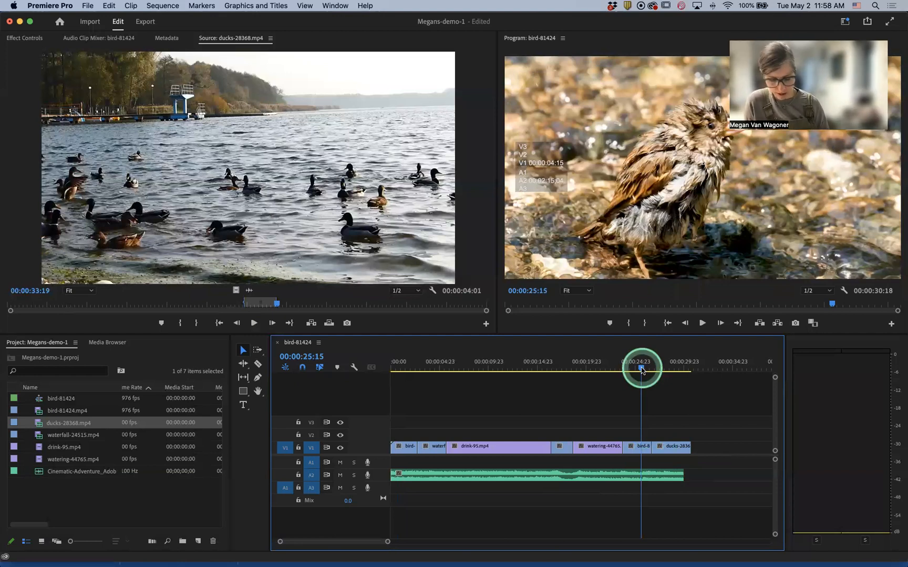
{"action": "key", "text": "space"}
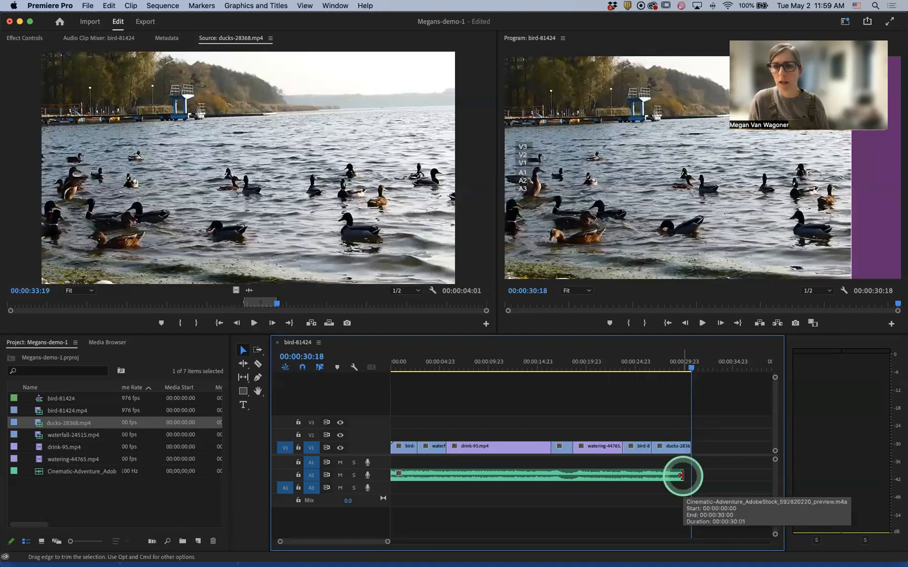
- Extend the end of the Cinematic-Adventure music clip on A2 so it covers the ducks clip
{"action": "left_click_drag", "start_coordinate": [681, 475], "coordinate": [708, 476]}
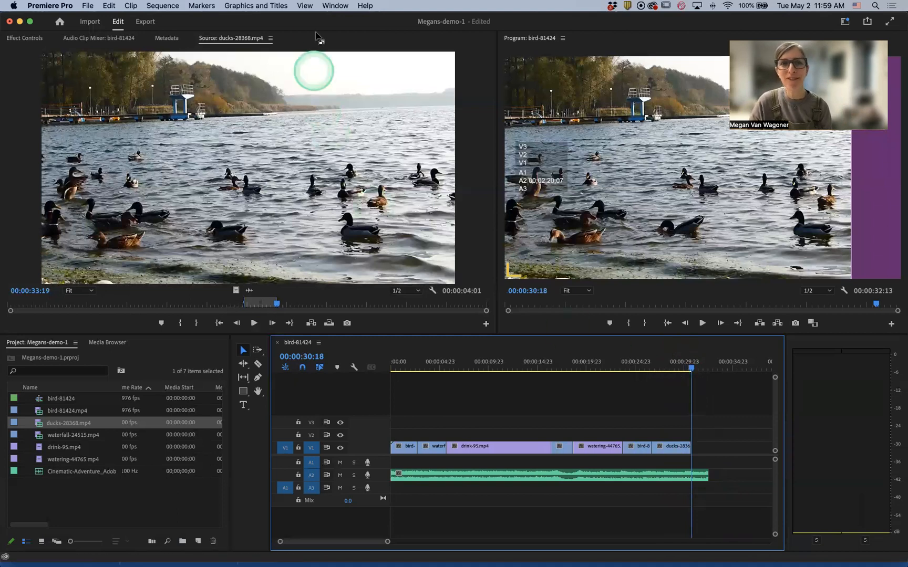
{"action": "left_click", "coordinate": [486, 28]}
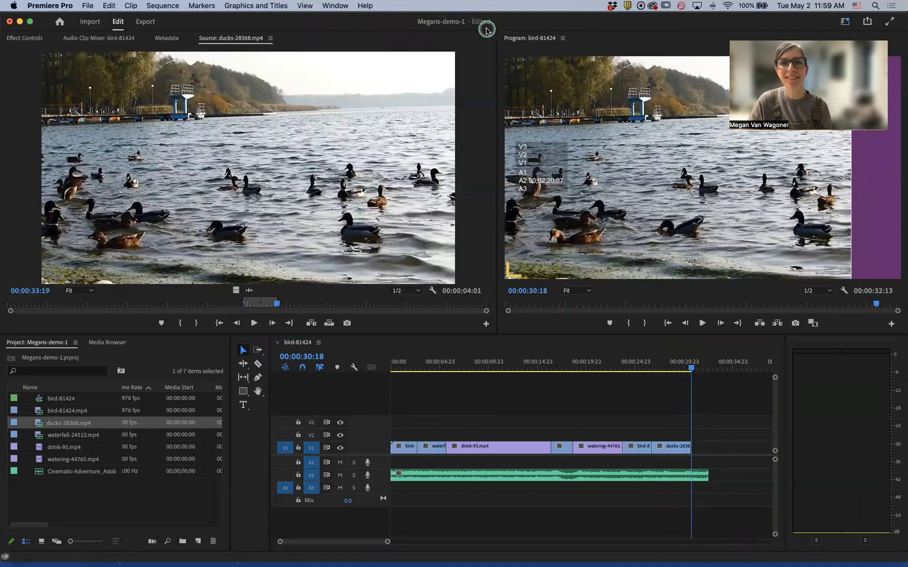